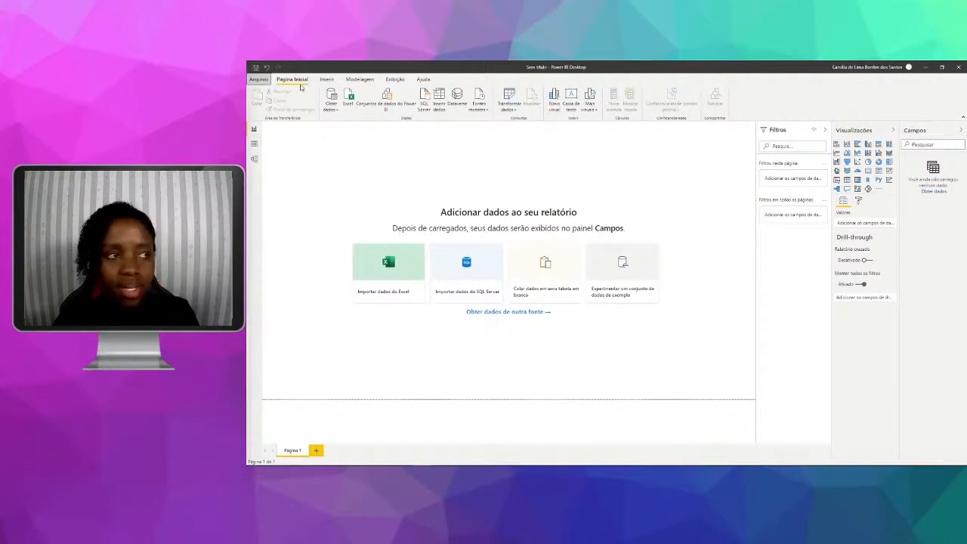
Look over the insert commands and the file options with the recent reports list, and return to the blank report
left_click(327, 79)
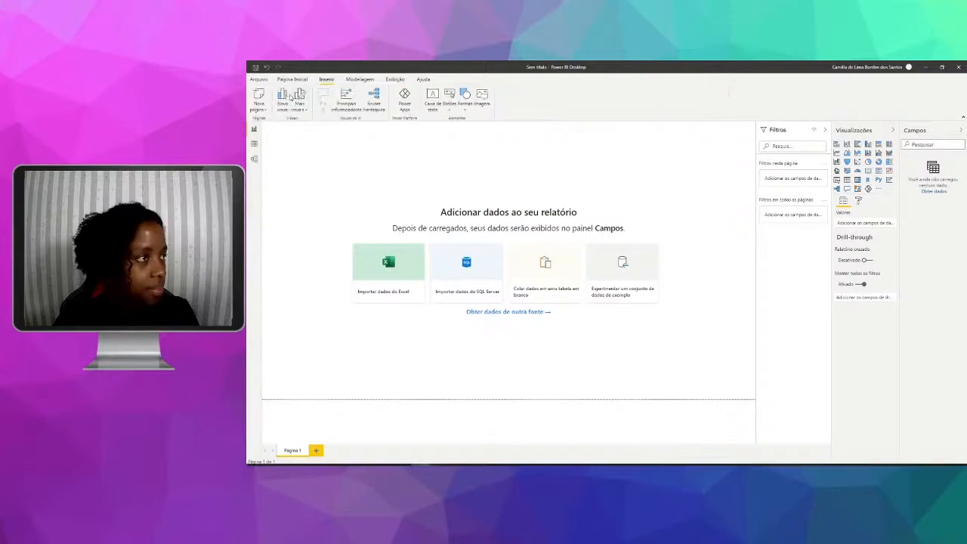
left_click(259, 80)
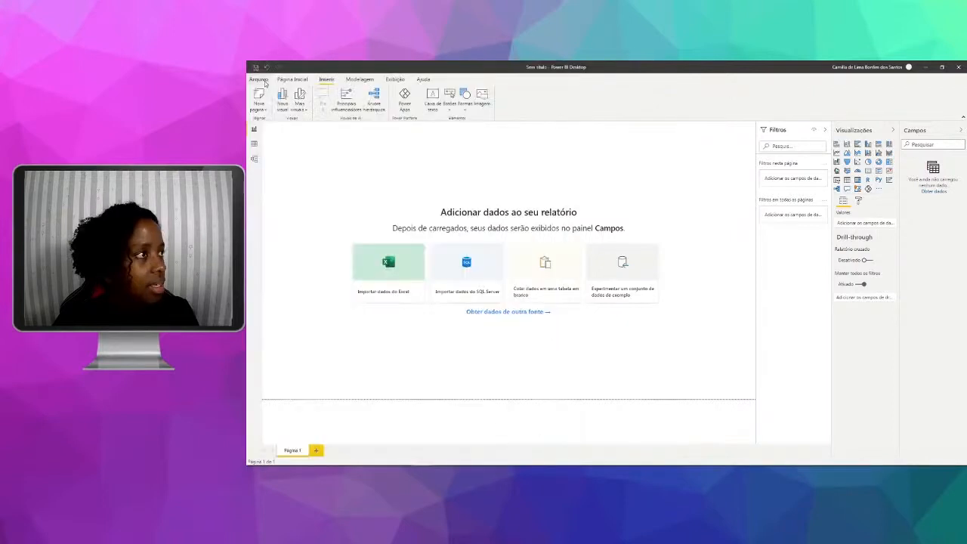
left_click(259, 80)
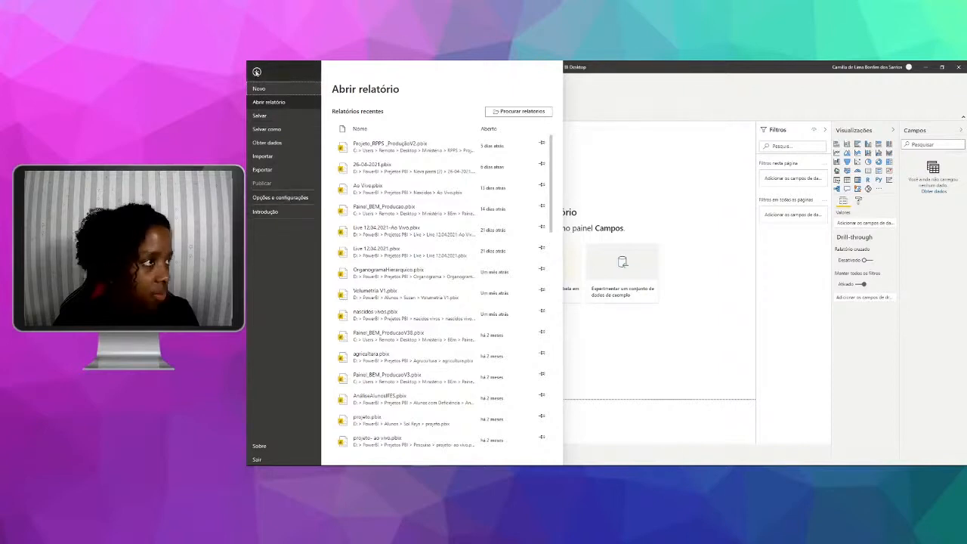
left_click(257, 72)
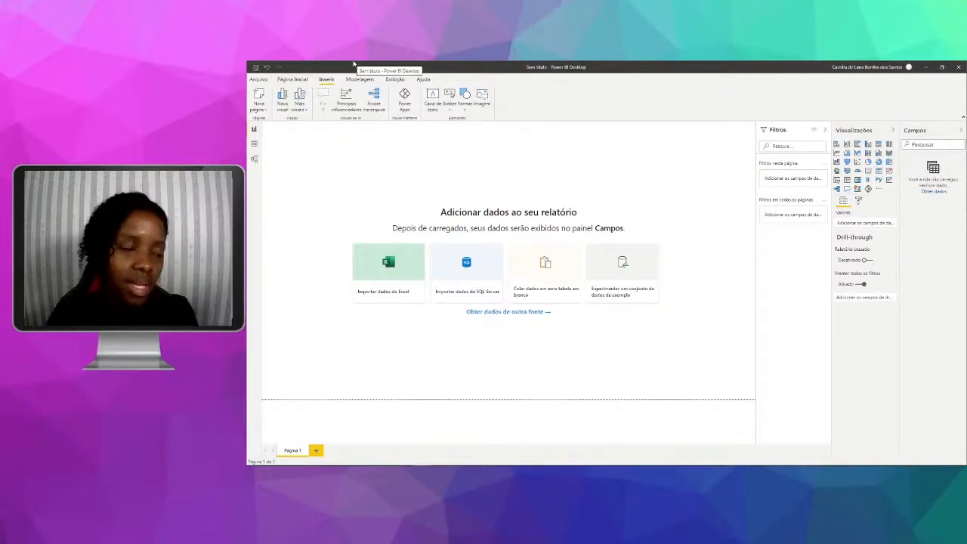
Browse the available data sources, from the full list to the Arquivo, Banco de Dados and Serviços Online categories
left_click(292, 80)
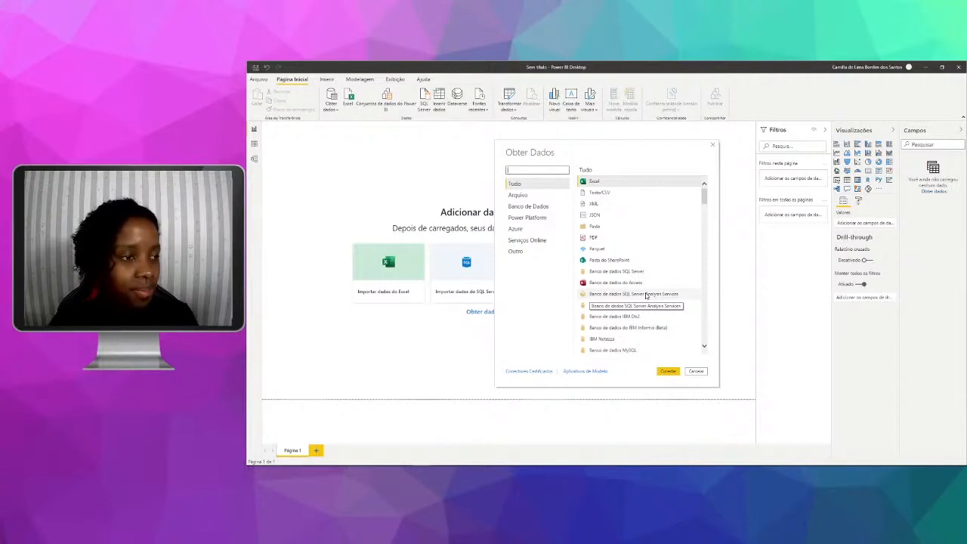
scroll(646, 296, "down", 2)
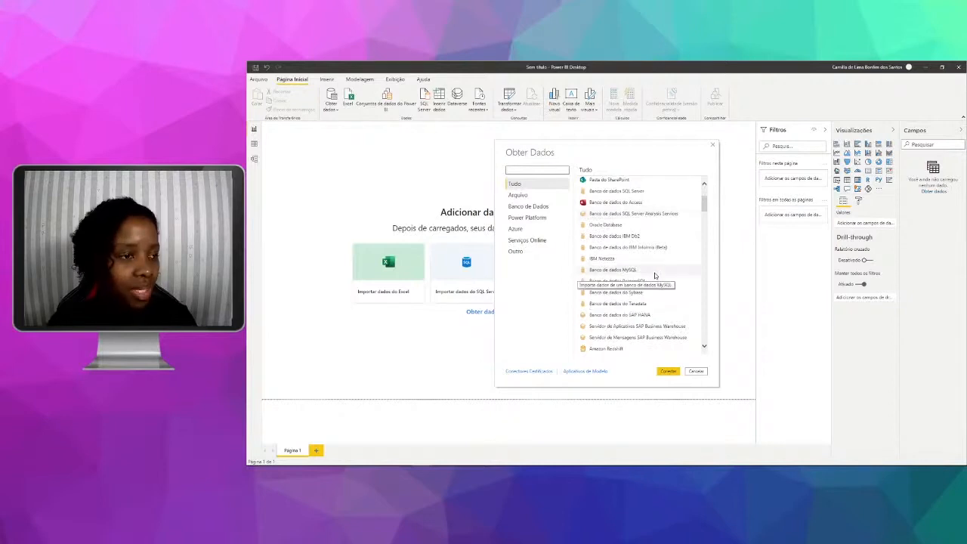
scroll(674, 285, "down", 1)
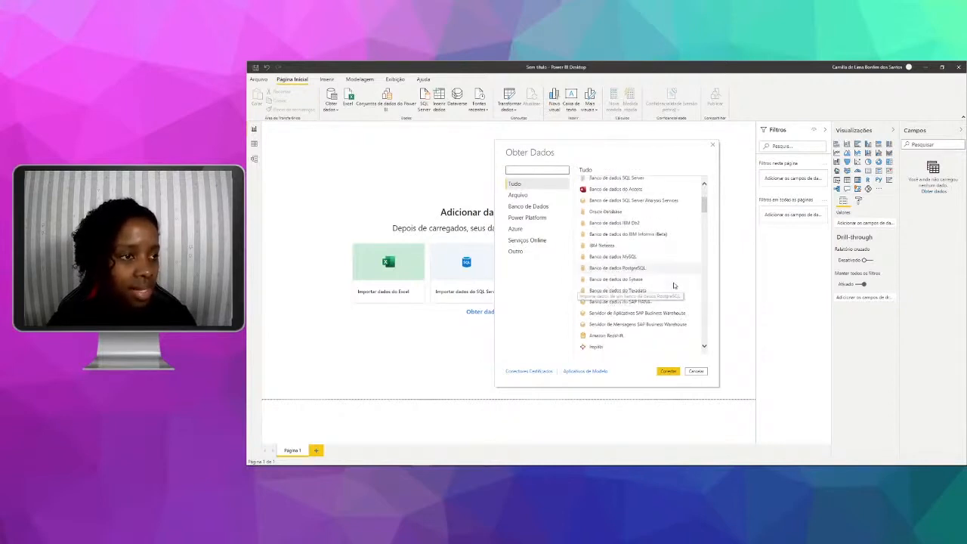
scroll(672, 283, "down", 1)
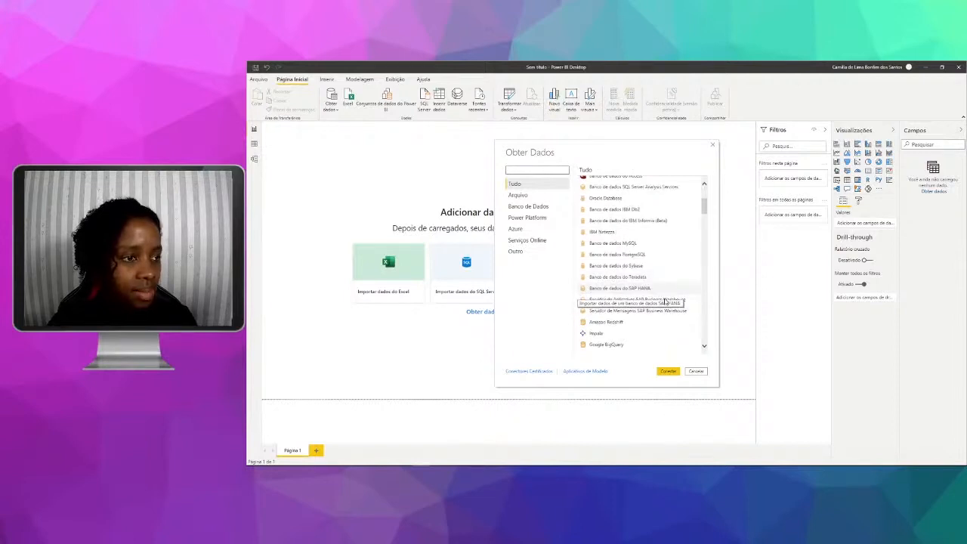
left_click(518, 195)
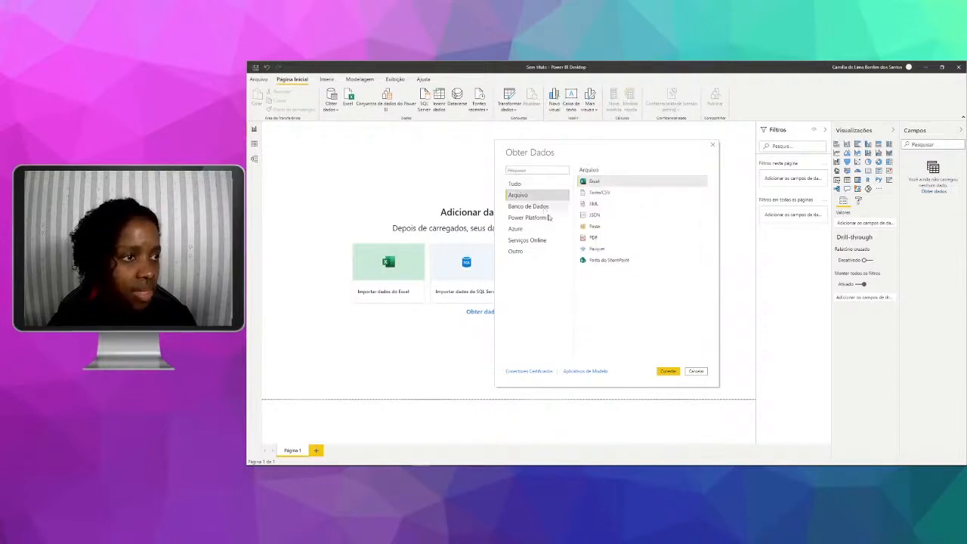
left_click(529, 207)
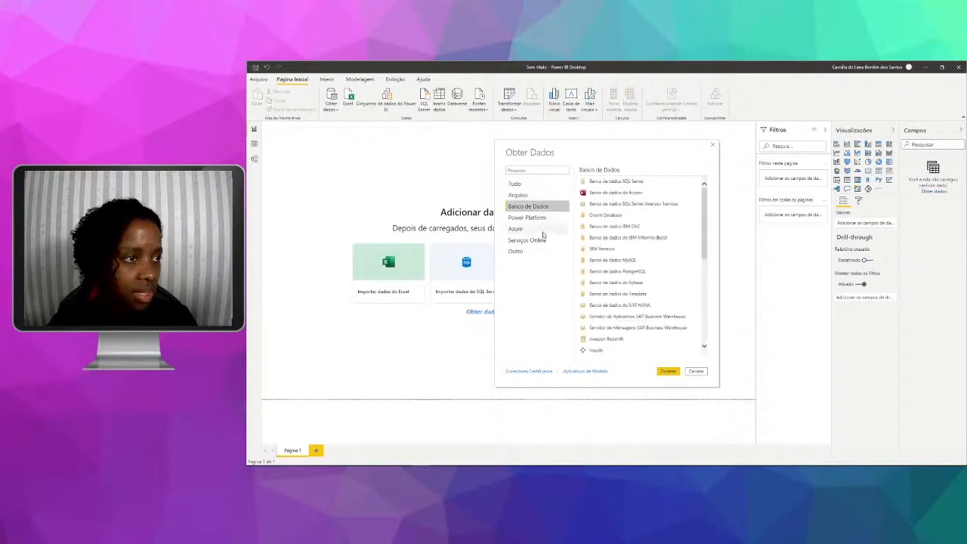
left_click(542, 239)
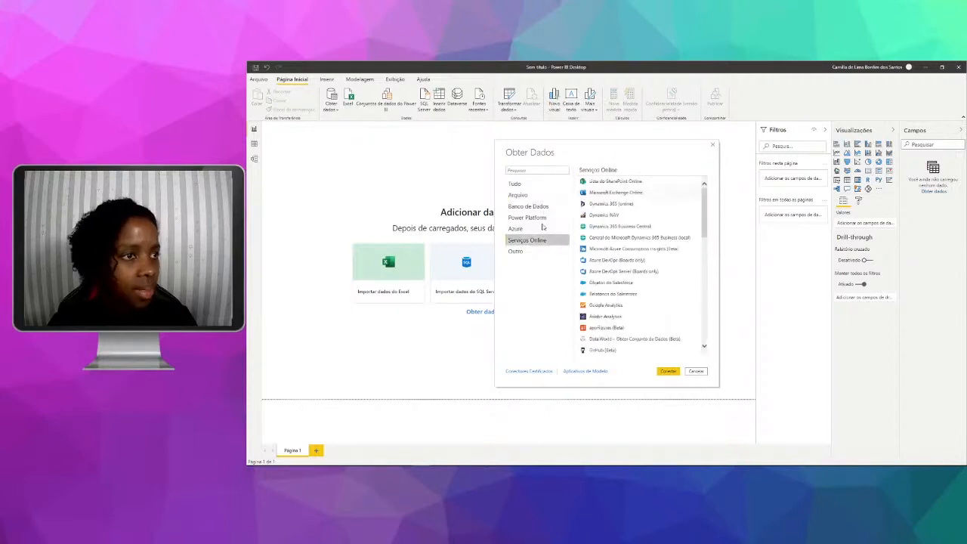
Open the Web connector from the Outro data sources to view its URL form, and leave it without connecting
left_click(516, 251)
left_click(597, 183)
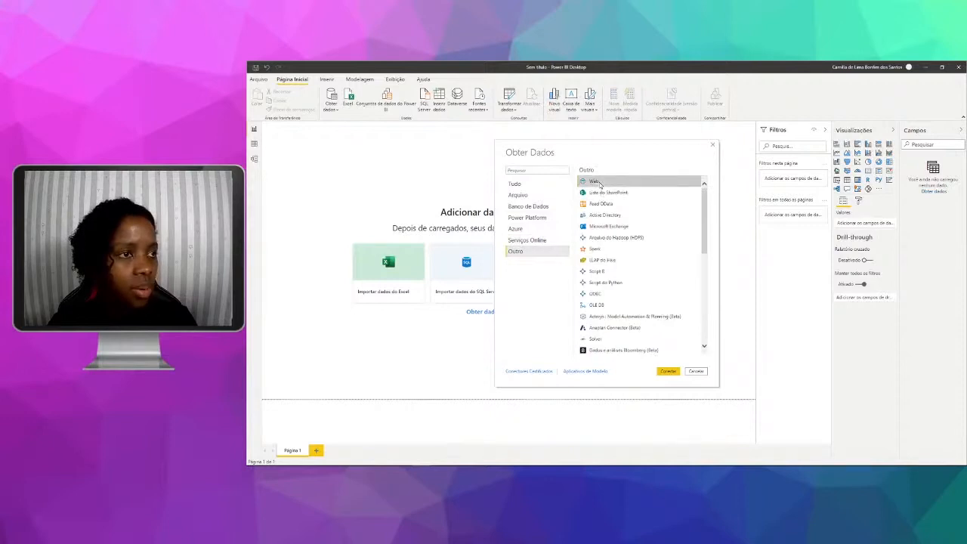
double_click(599, 184)
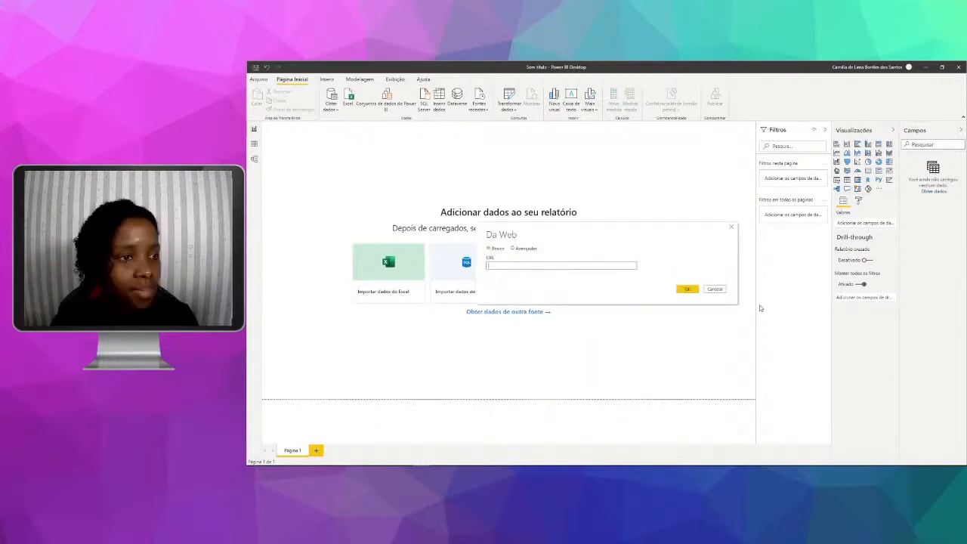
left_click(716, 289)
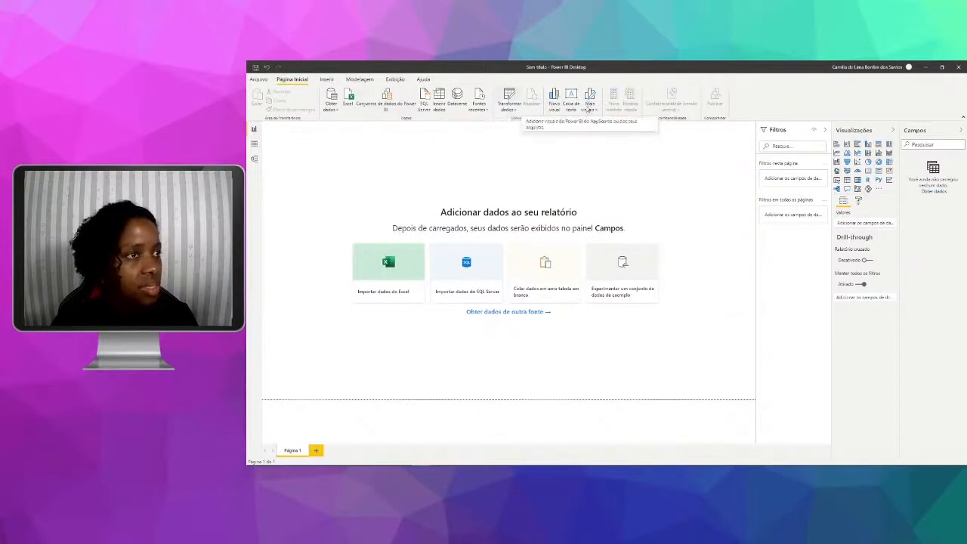
Examine the image, shape and button elements available for insertion, without choosing an image file
left_click(327, 80)
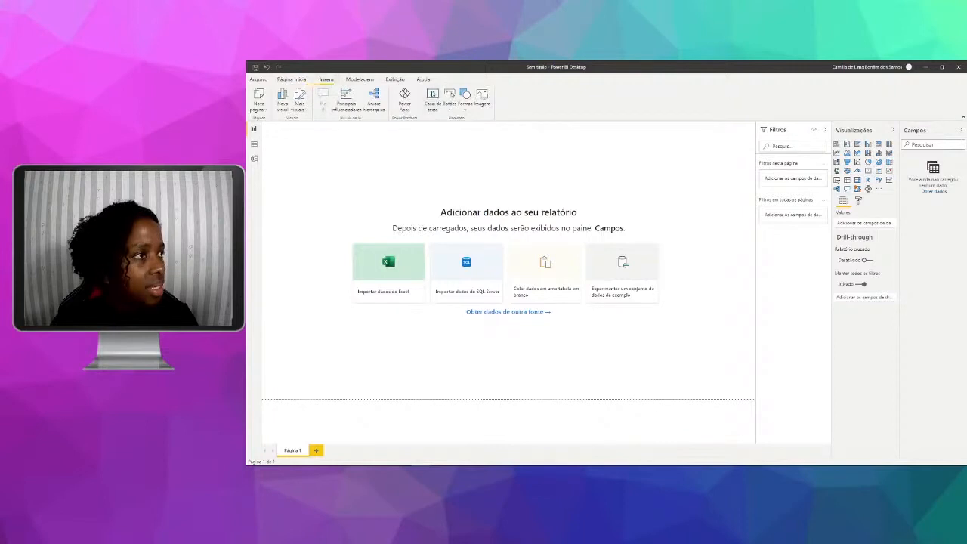
left_click(482, 97)
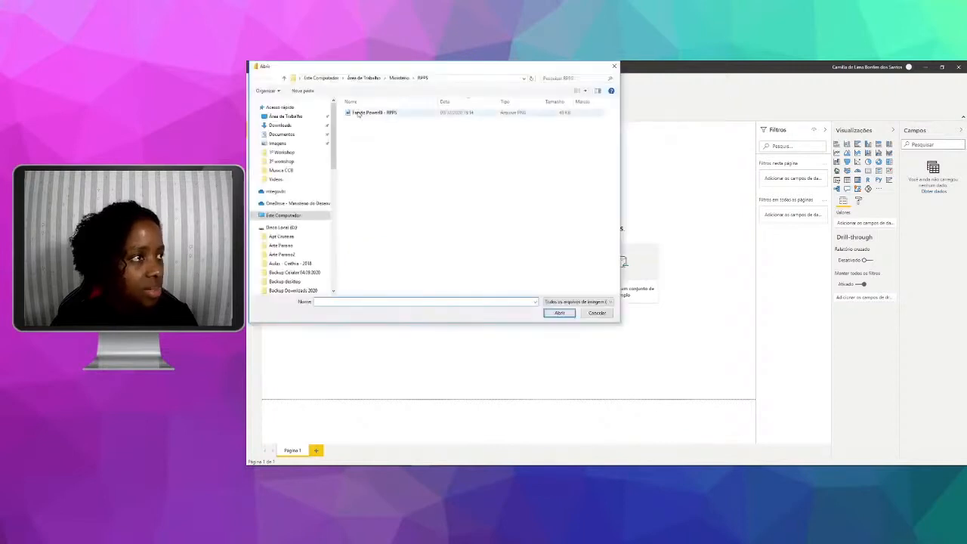
left_click(614, 67)
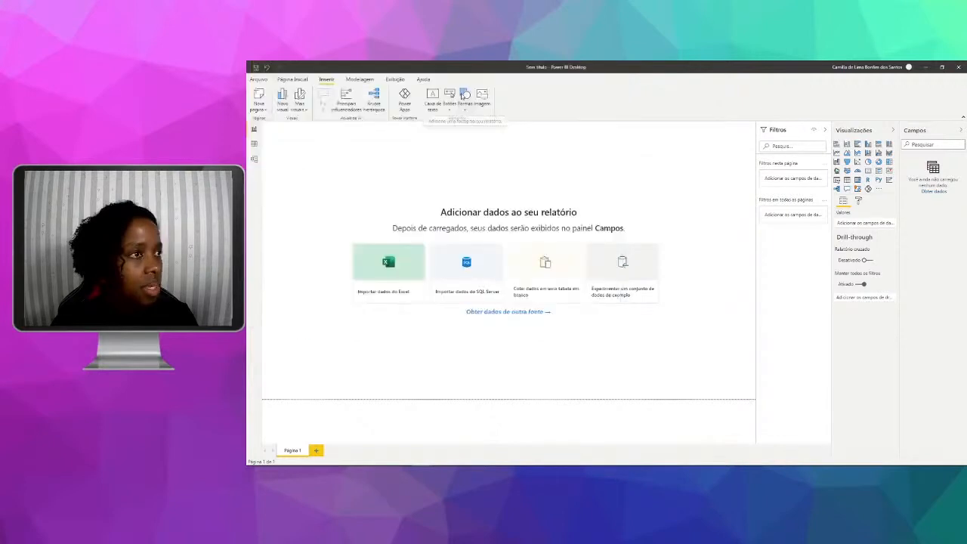
left_click(464, 95)
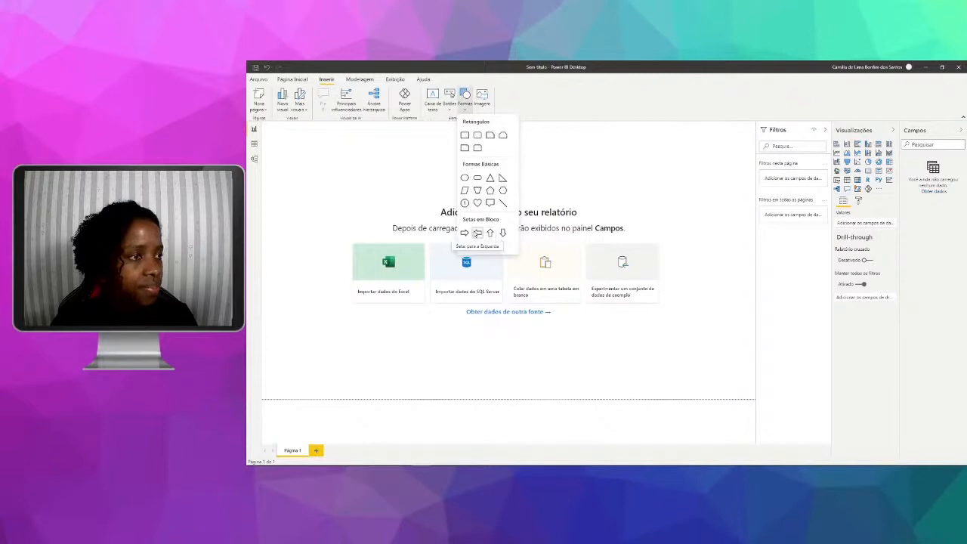
left_click(449, 97)
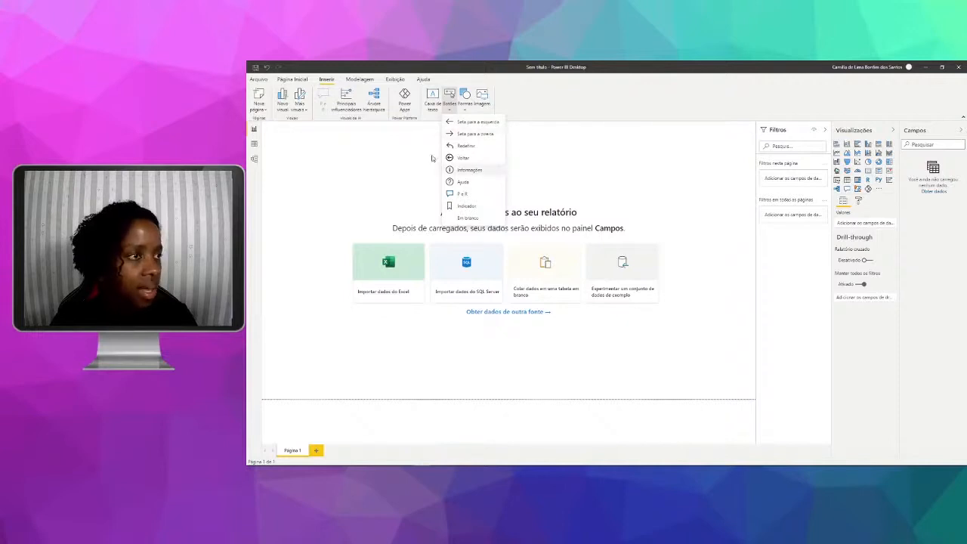
Insert an empty text box on the report page and deselect it
left_click(433, 97)
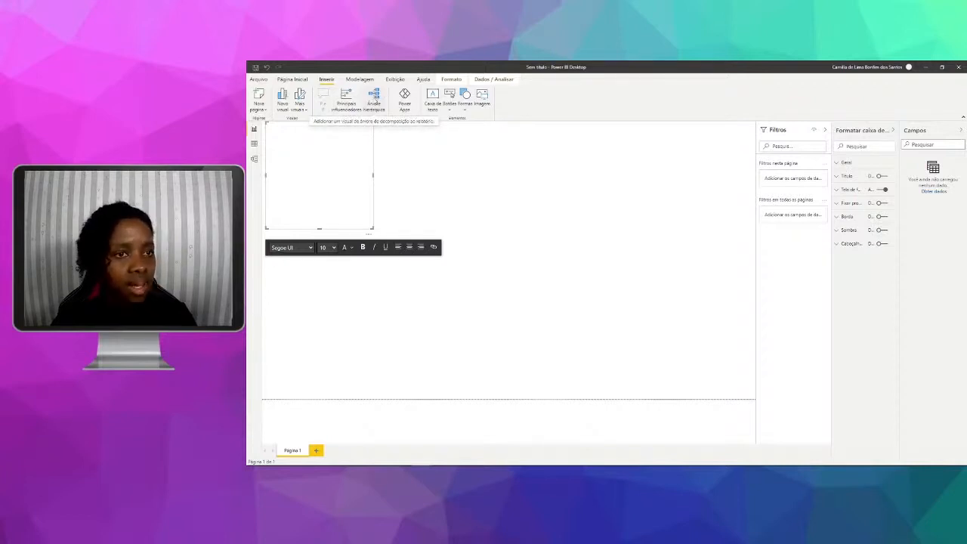
left_click(429, 148)
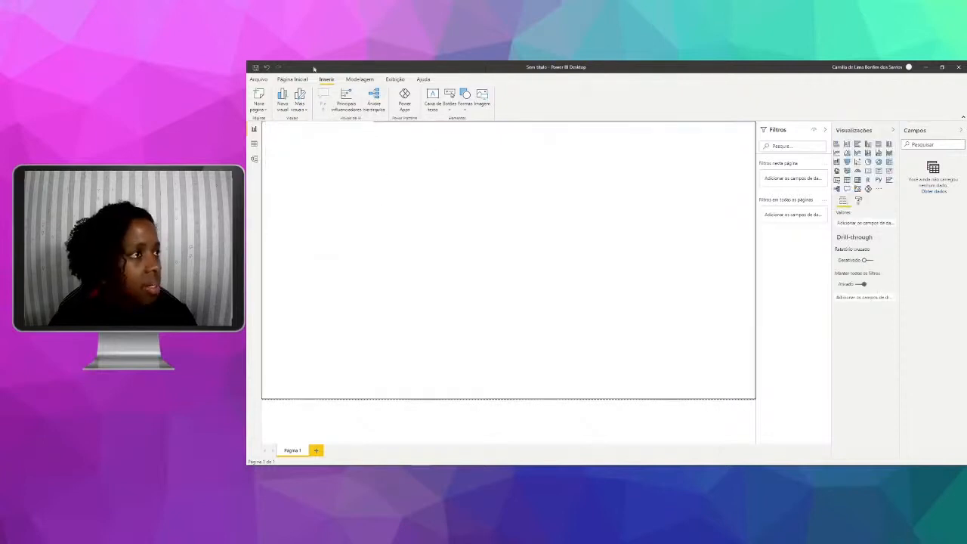
Magnify the screen to 200% and examine the modeling commands for relationships, calculations, parameters and security
left_click(357, 80)
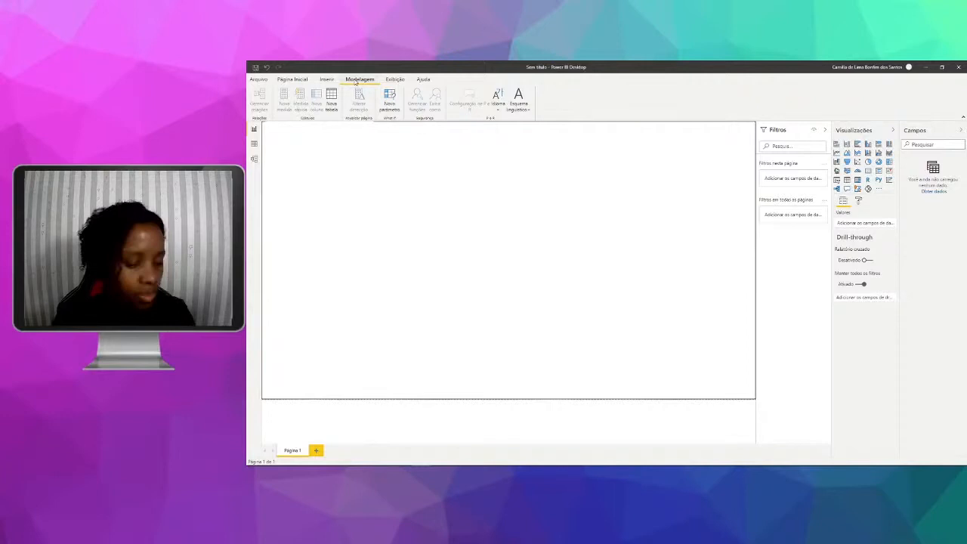
key("super+plus")
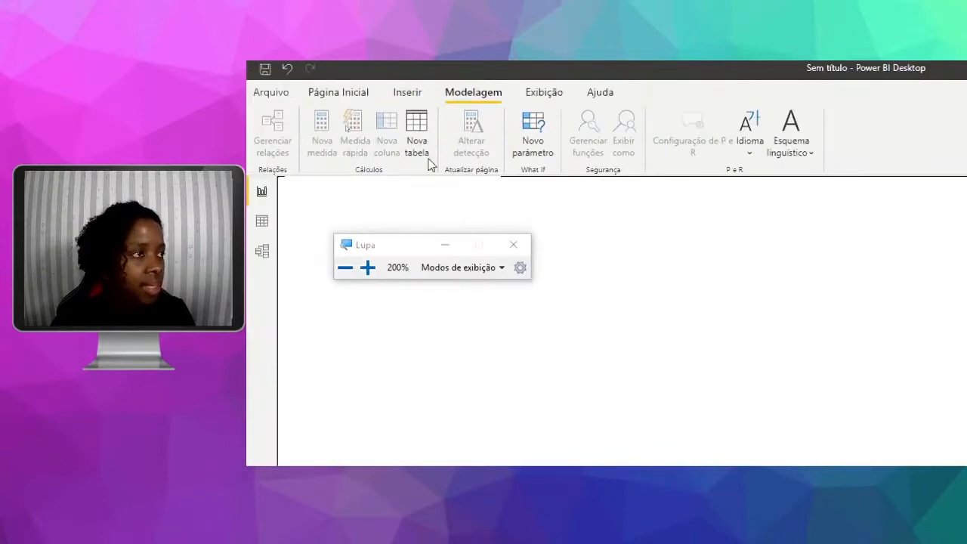
left_click(442, 247)
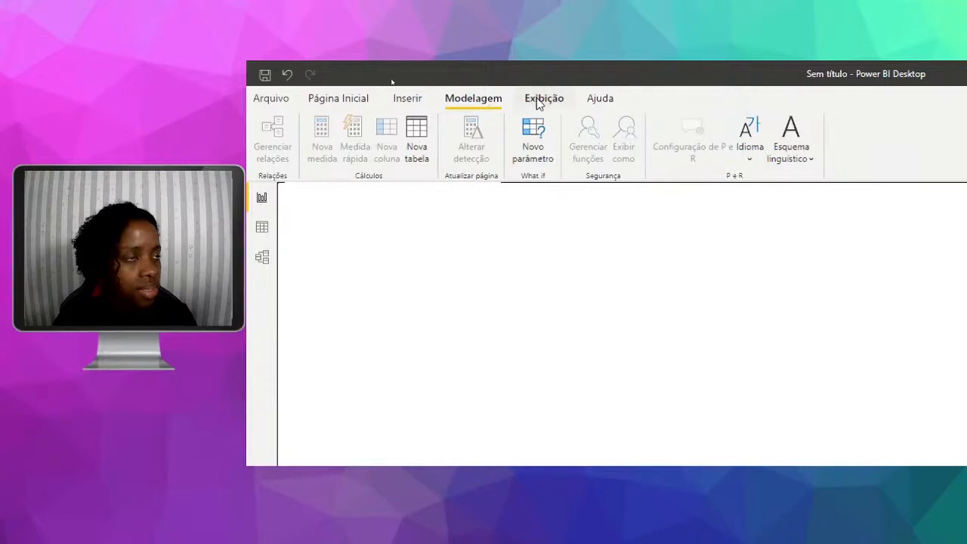
Look over the report theme gallery and set the page view to Ajustar à página
left_click(541, 102)
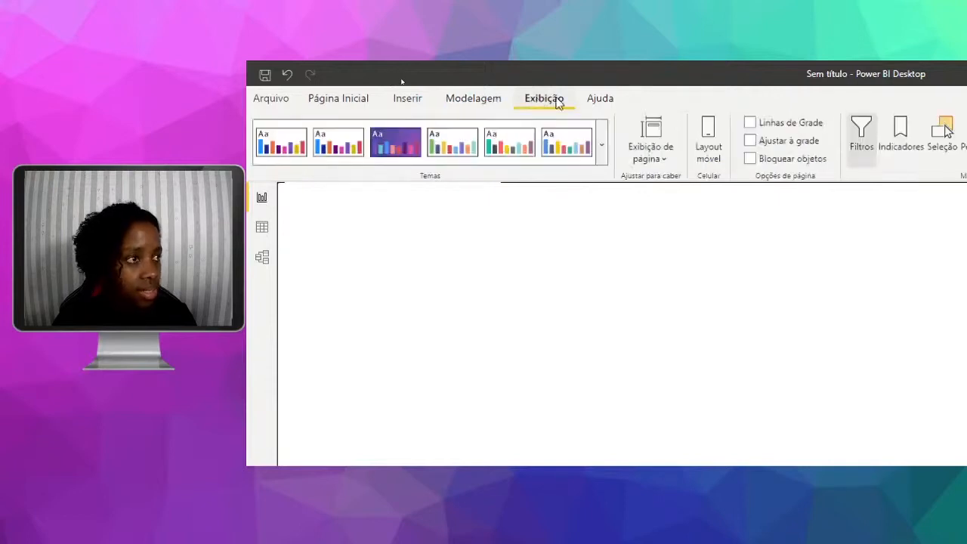
left_click(605, 145)
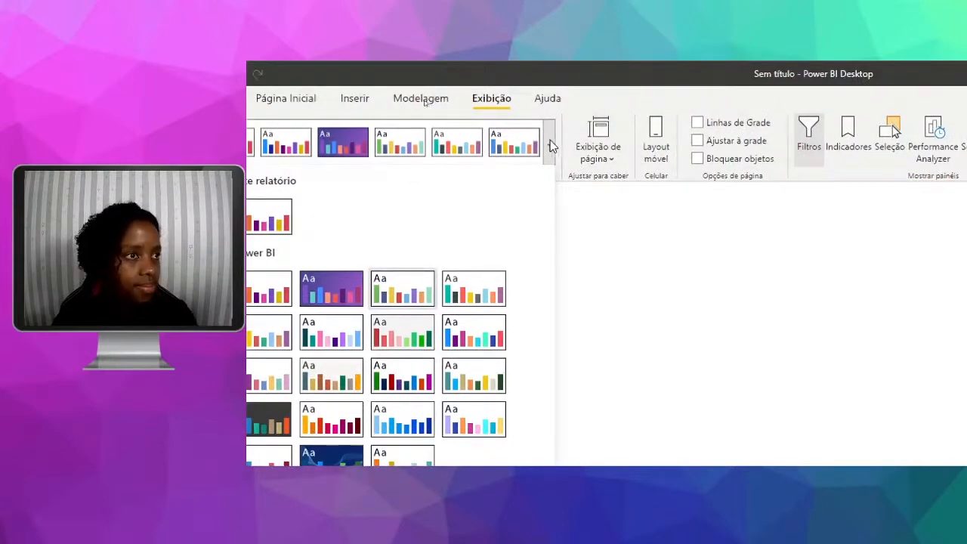
left_click(611, 159)
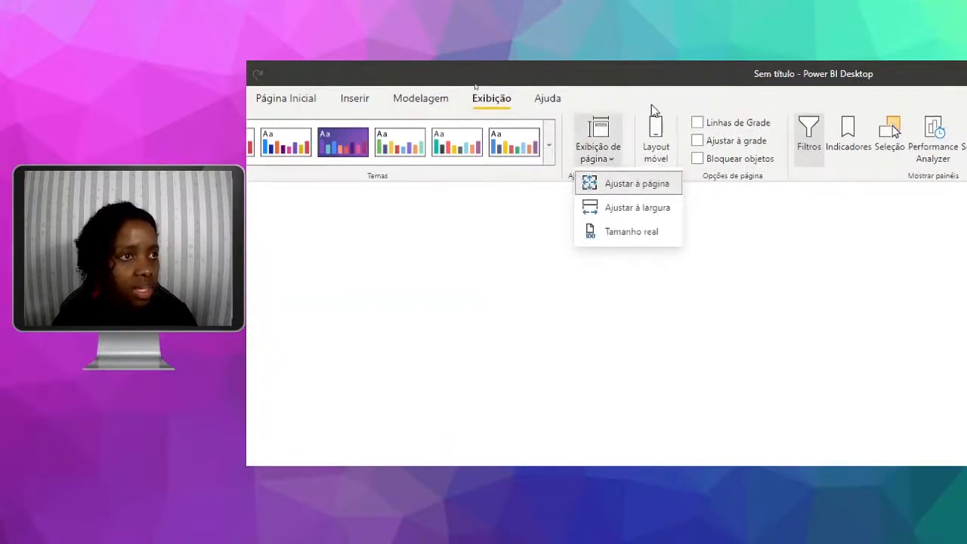
left_click(627, 184)
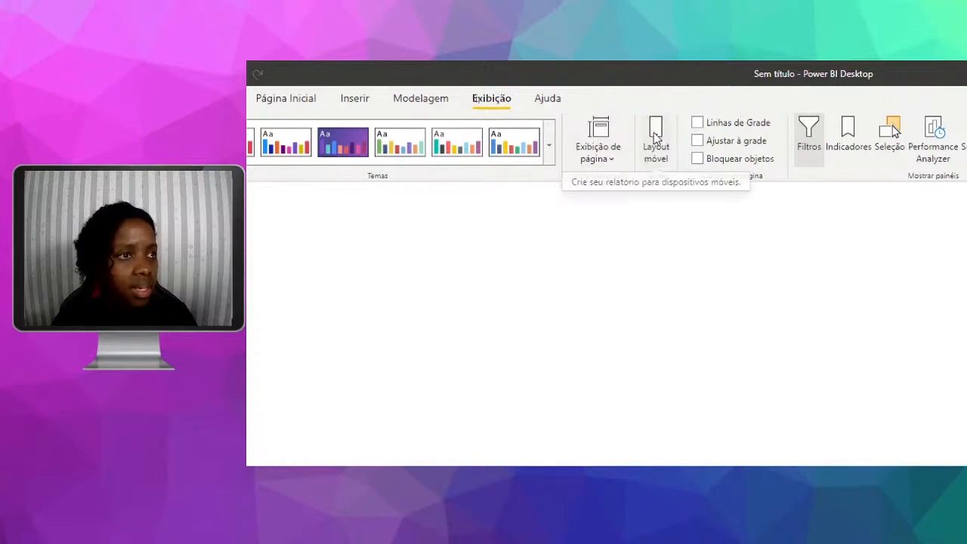
Show the Indicadores pane while previewing the report's mobile layout, and return to the standard page layout
left_click(656, 137)
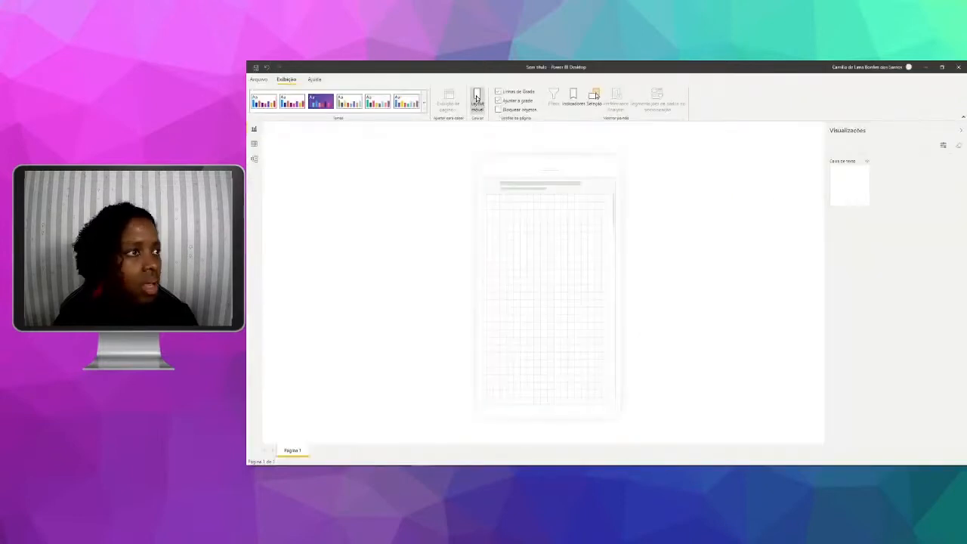
left_click(476, 97)
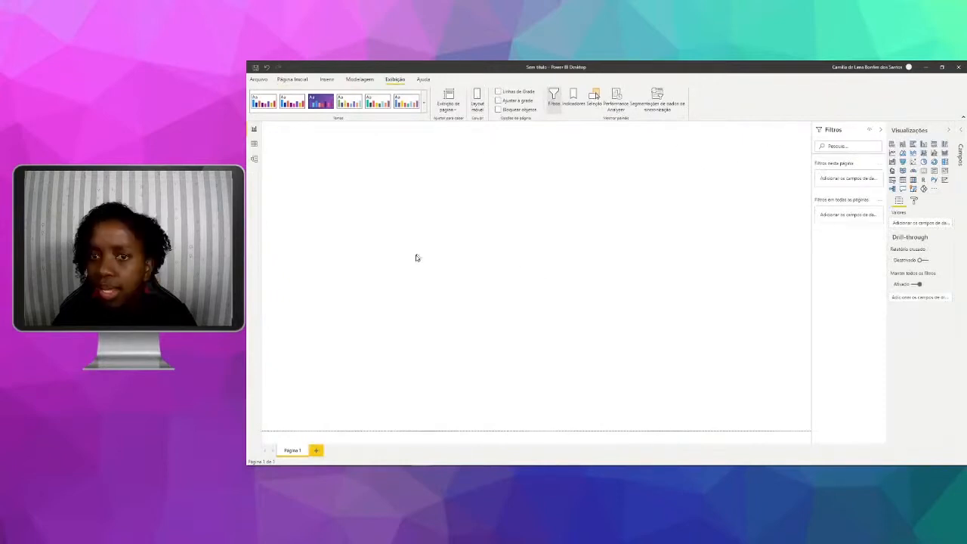
left_click(477, 97)
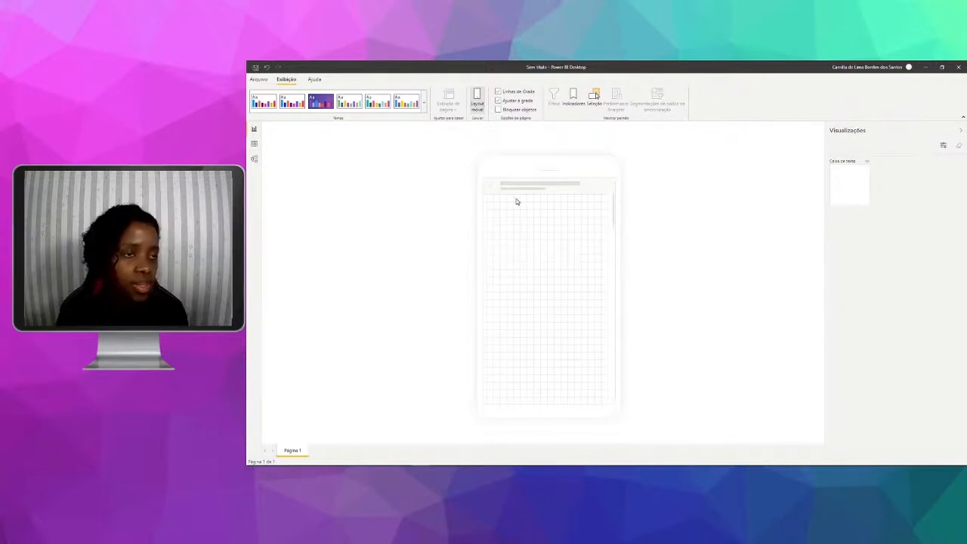
left_click(573, 101)
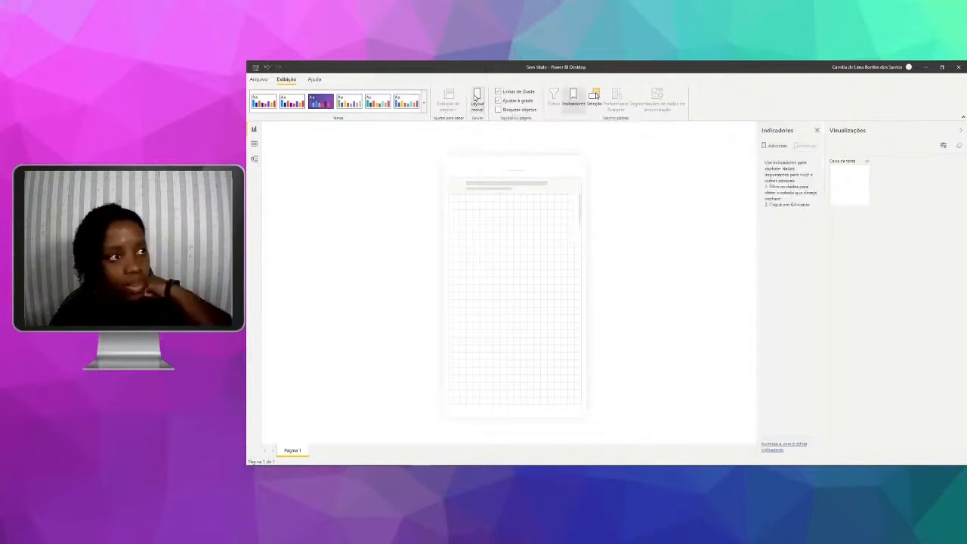
left_click(477, 95)
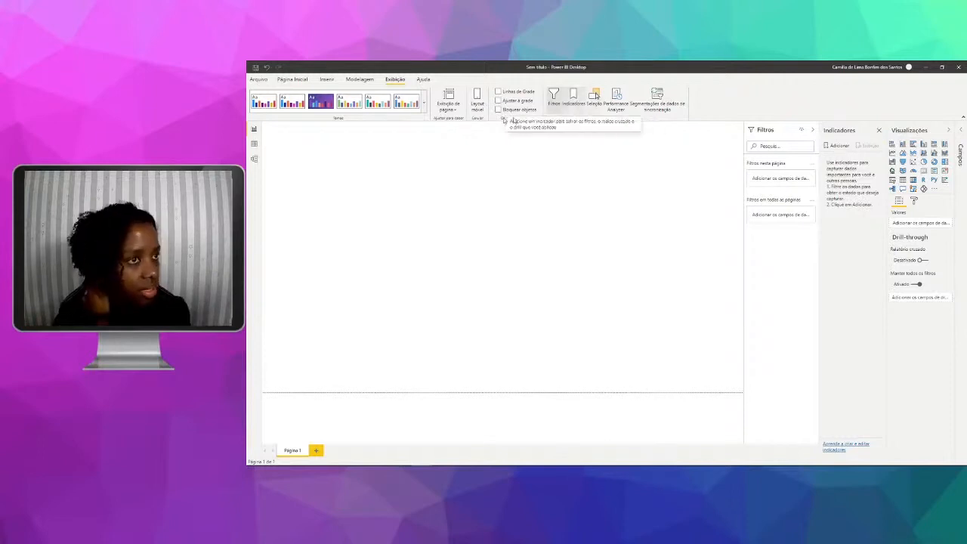
Display the program's version information and highlight the release month and year
left_click(426, 80)
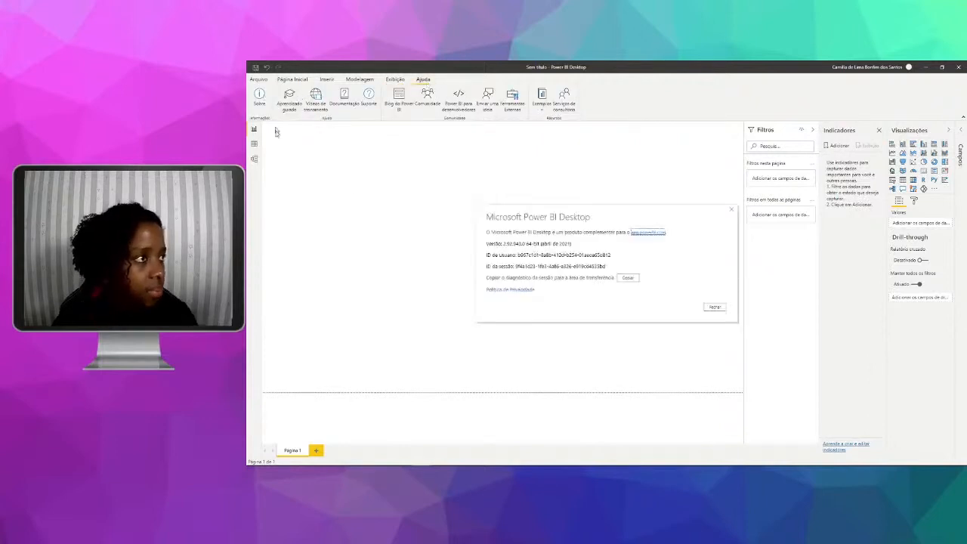
left_click_drag(566, 243, 545, 246)
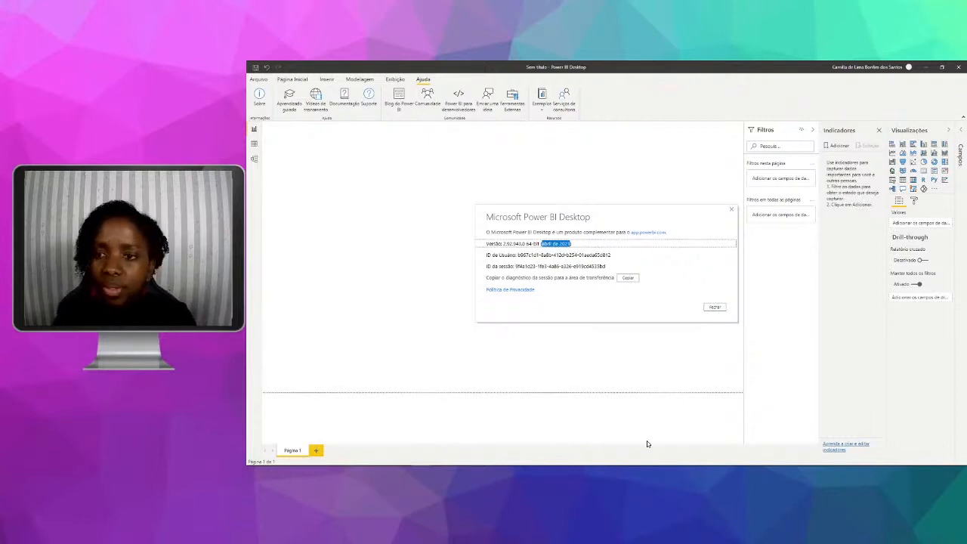
Close the version information, switch to the data view and expand its Campos pane
mouse_move(644, 457)
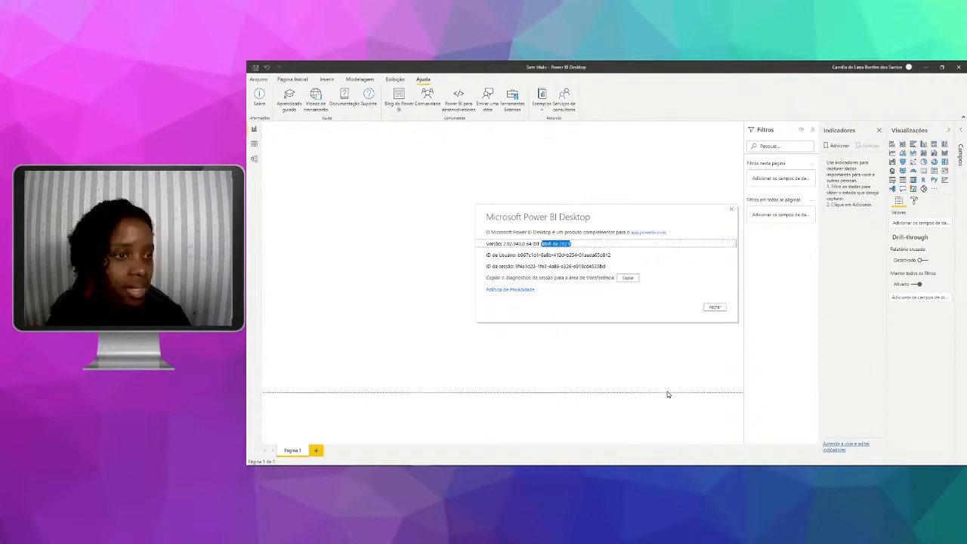
key("Escape")
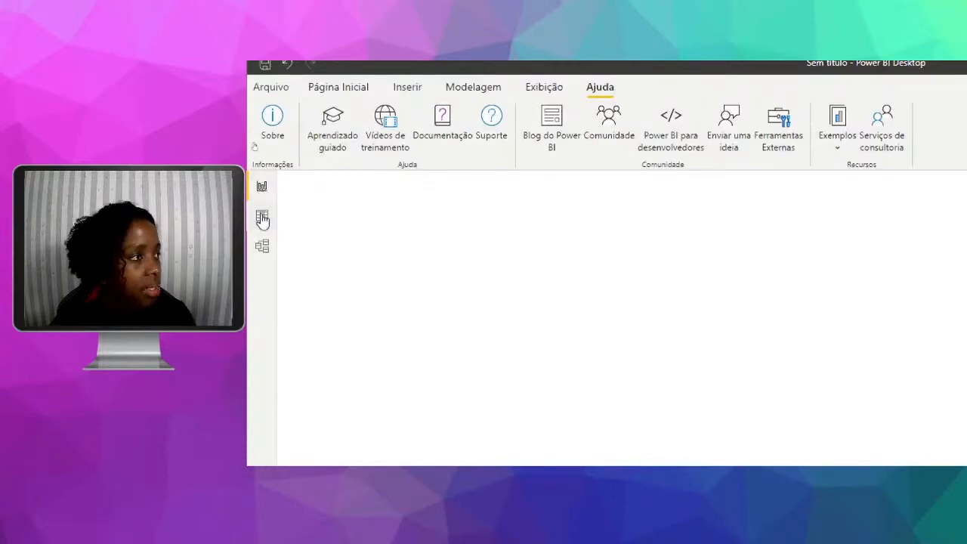
left_click(263, 218)
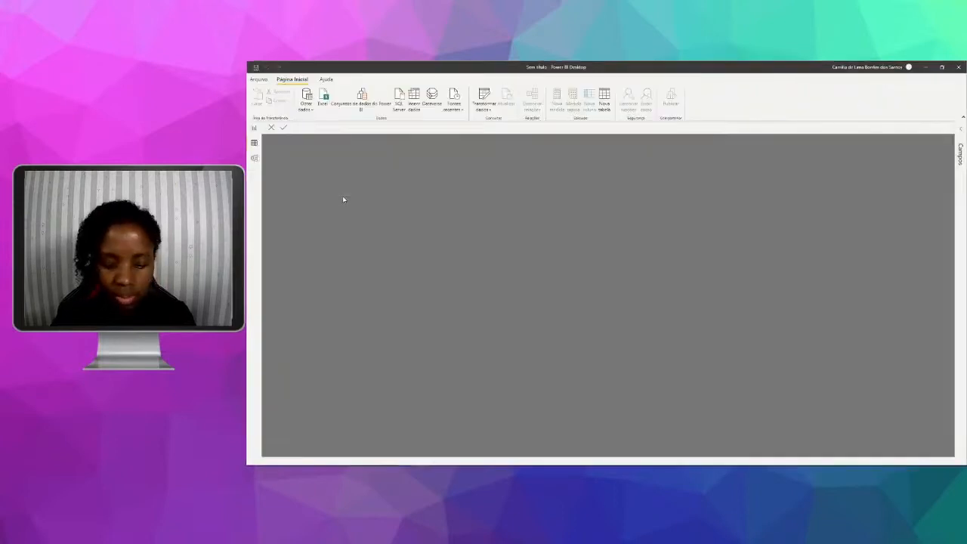
left_click(964, 130)
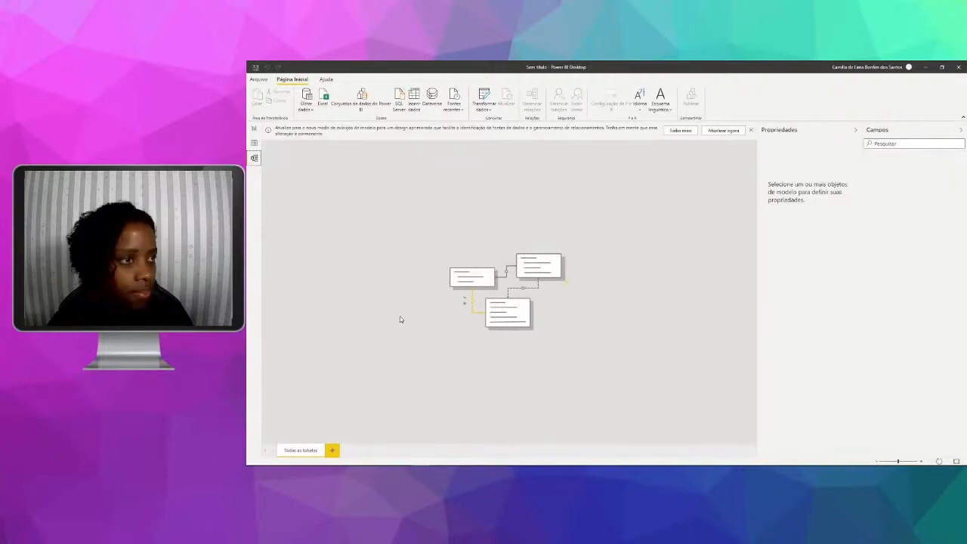
Add two new layouts in the model view, and return to the report view with nothing selected
left_click(332, 451)
left_click(365, 452)
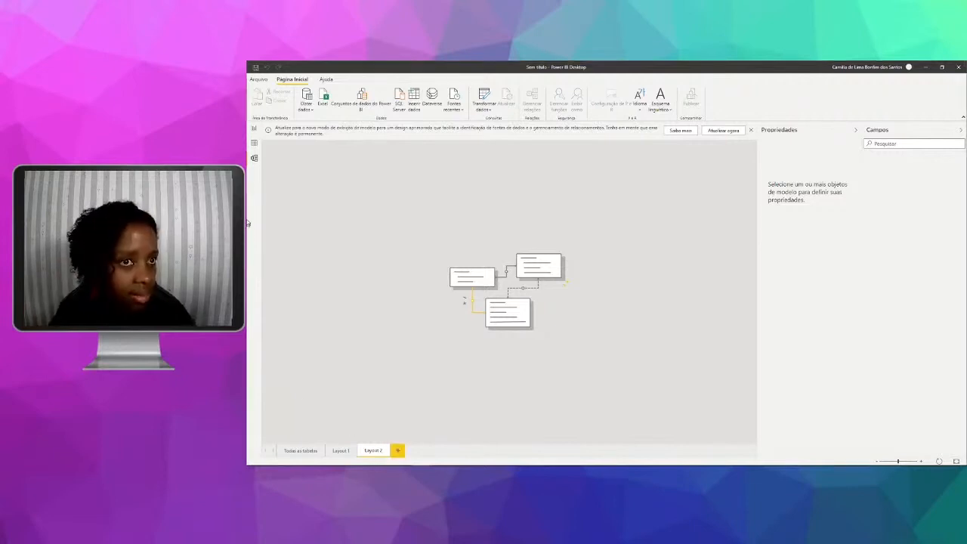
left_click(255, 131)
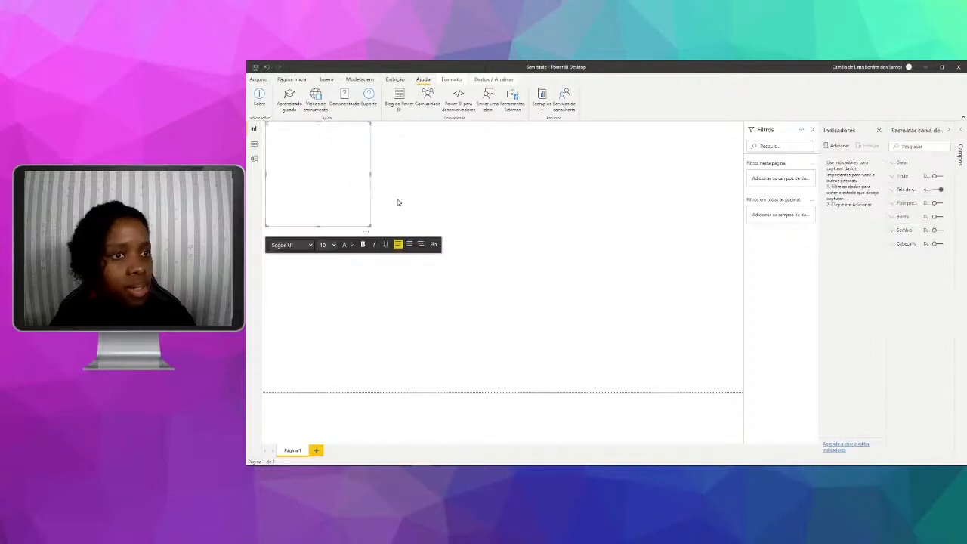
left_click(465, 198)
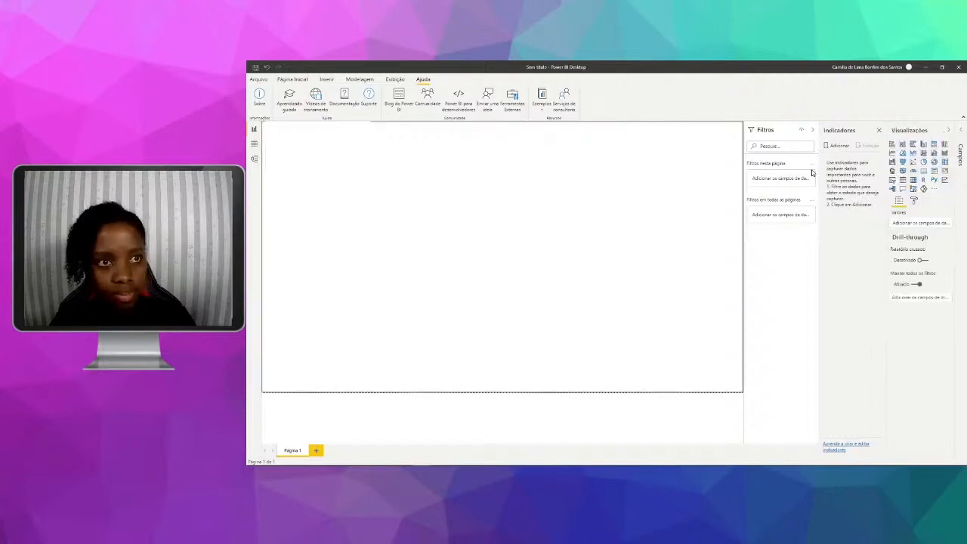
Look over the source categories in the Obter Dados list and close it without connecting
left_click(292, 79)
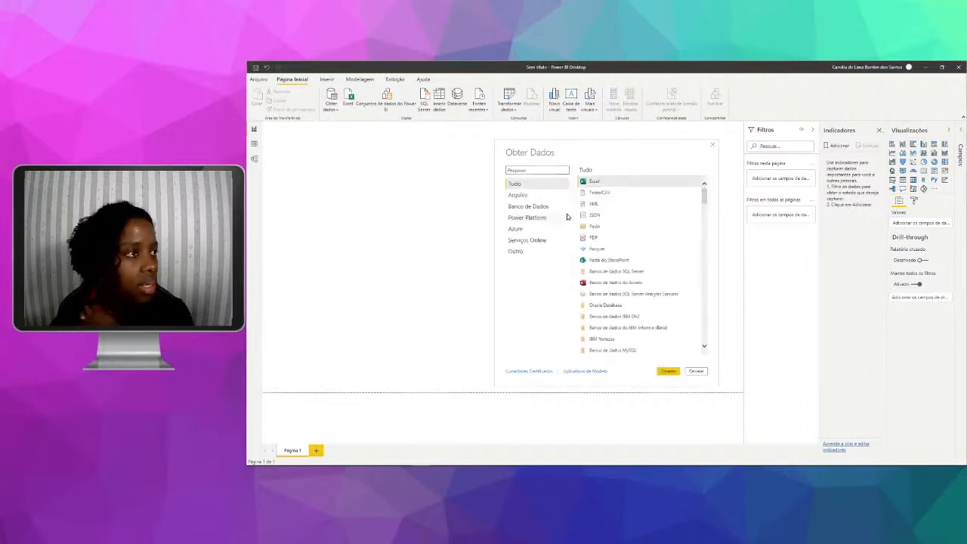
left_click(563, 218)
left_click(711, 146)
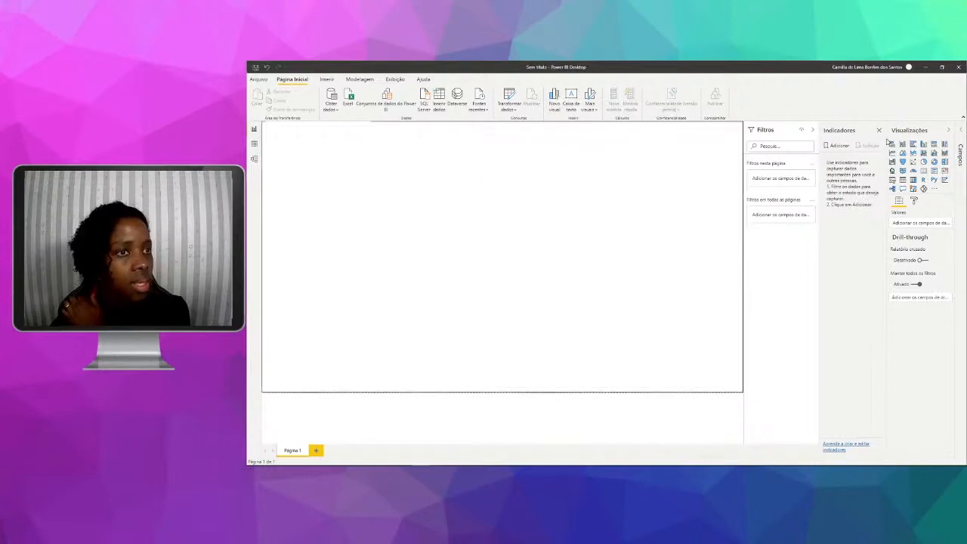
Close the Indicadores pane and arrange the Filtros, Visualizações and Campos panes expanded beside the report canvas
left_click(879, 131)
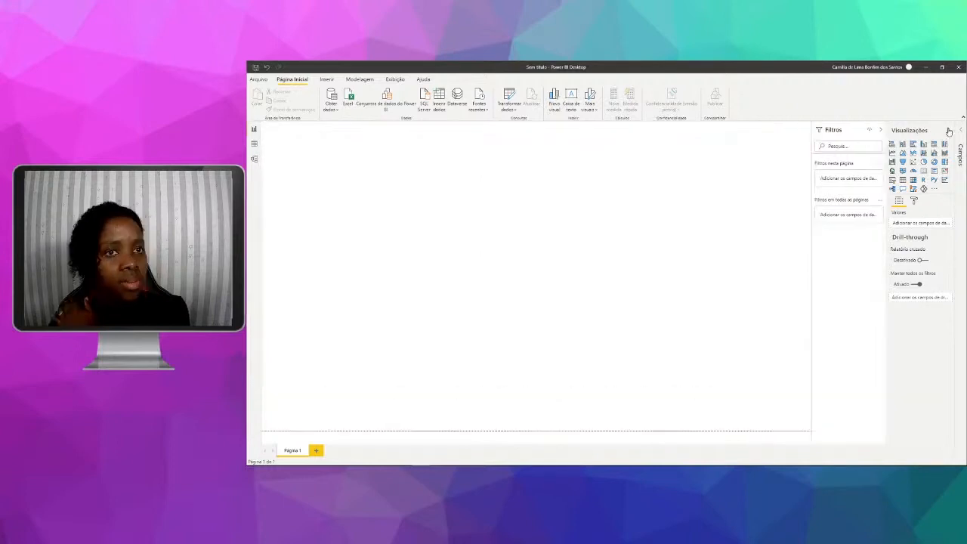
left_click(949, 132)
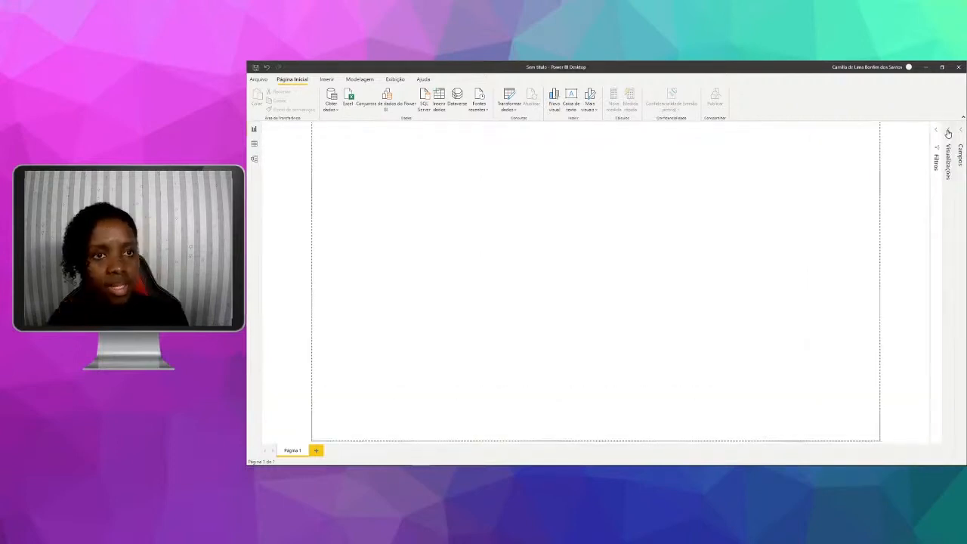
left_click(945, 131)
left_click(880, 134)
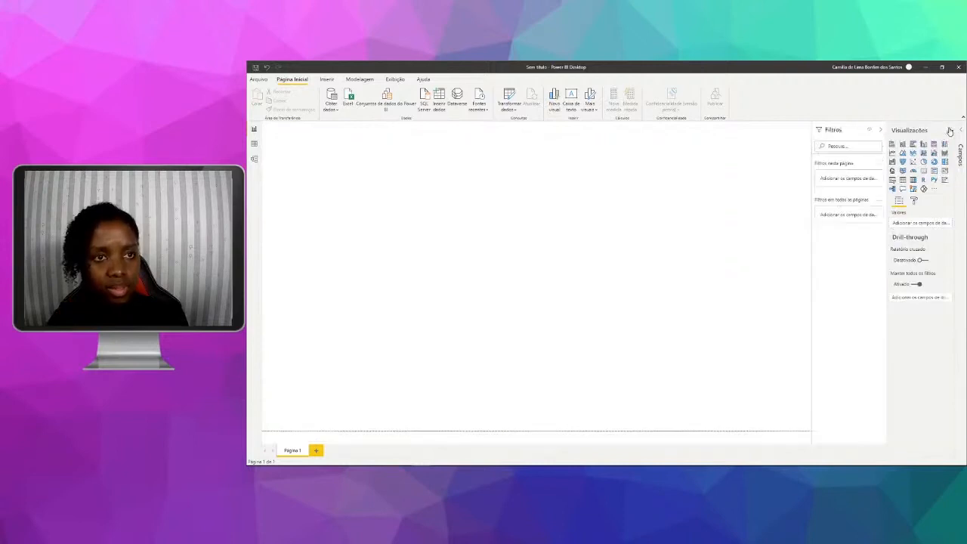
left_click(950, 132)
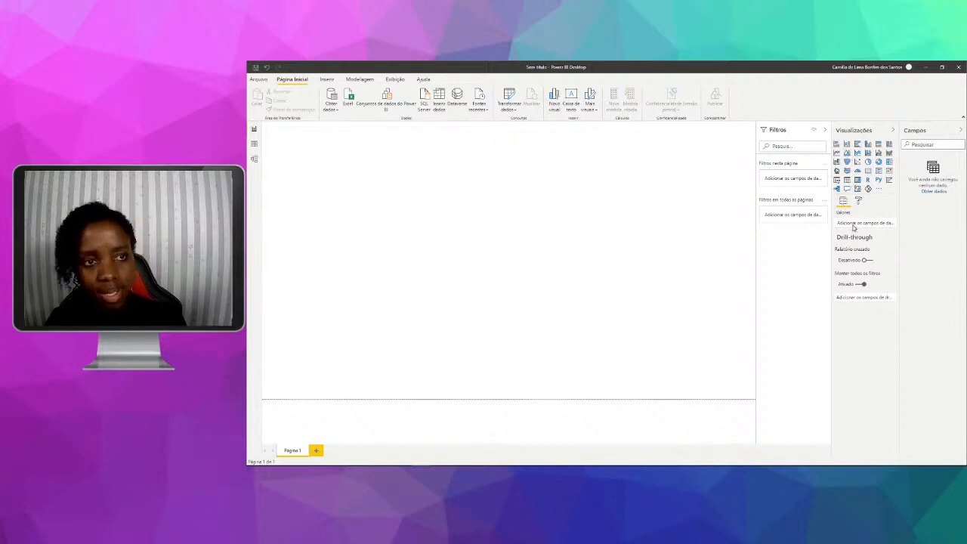
Display the report page's formatting options, and minimize the report to switch to the PowerPoint presentation
left_click(859, 199)
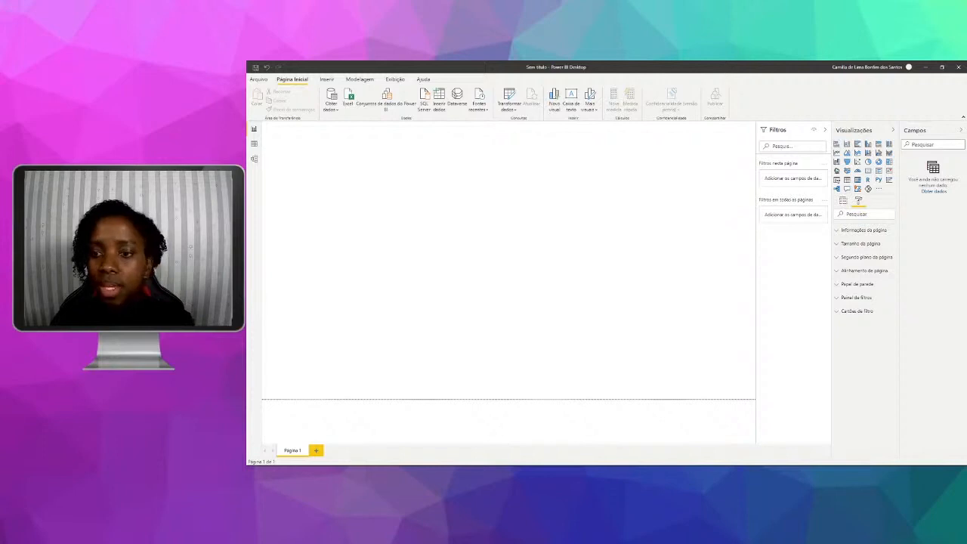
left_click(925, 67)
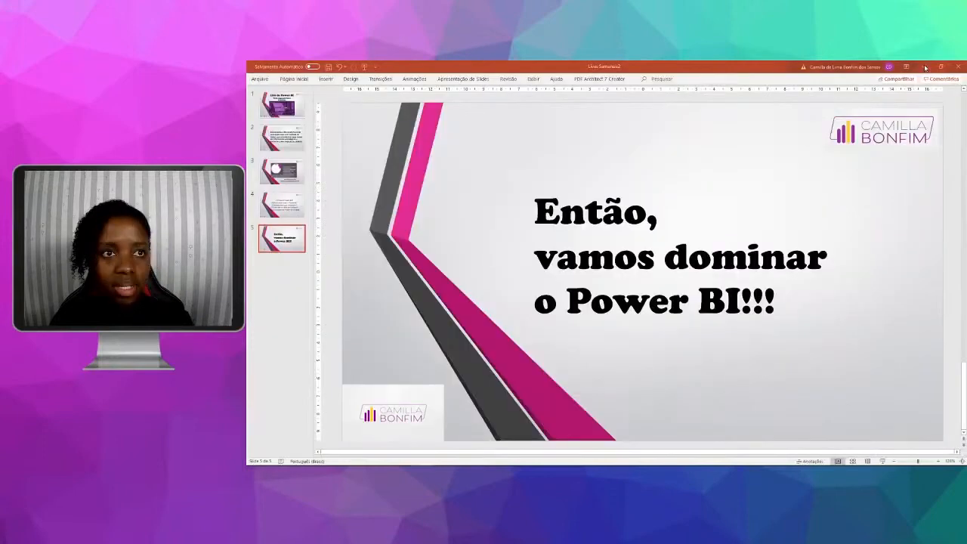